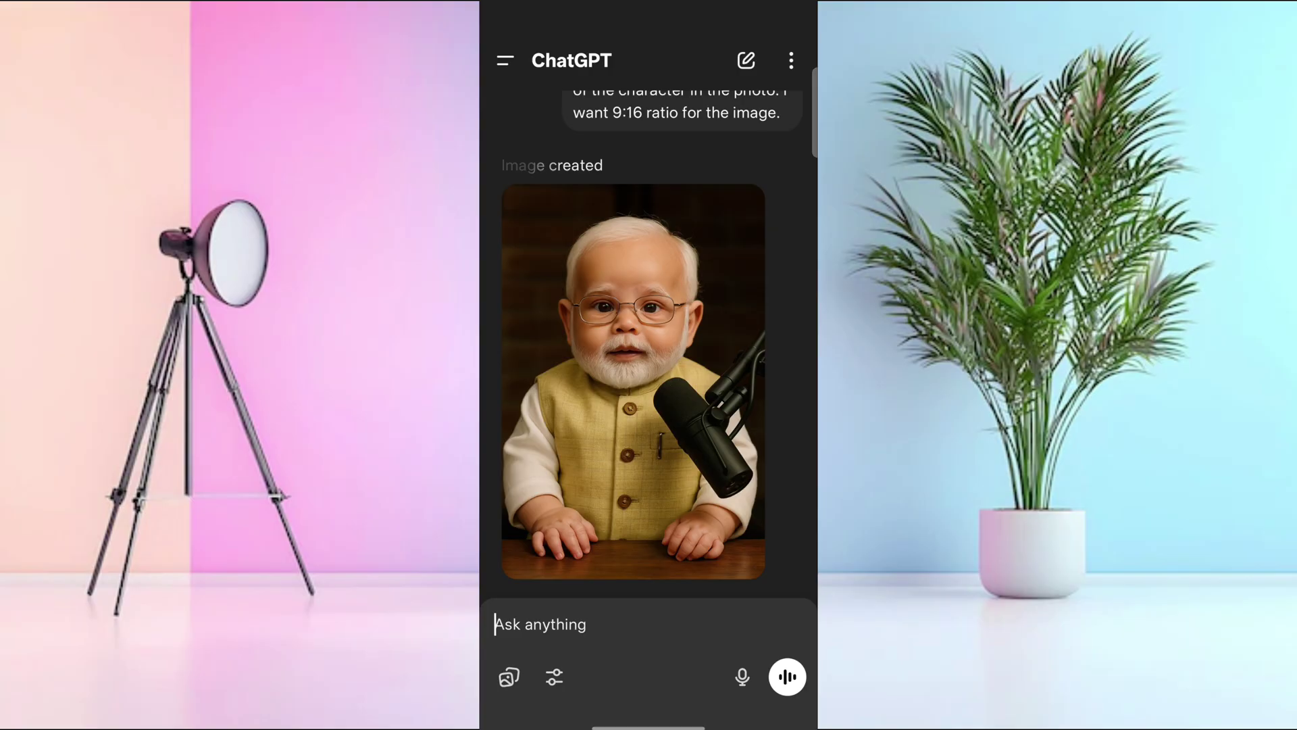
Open the generated bearded-baby podcast image full screen.
click(675, 485)
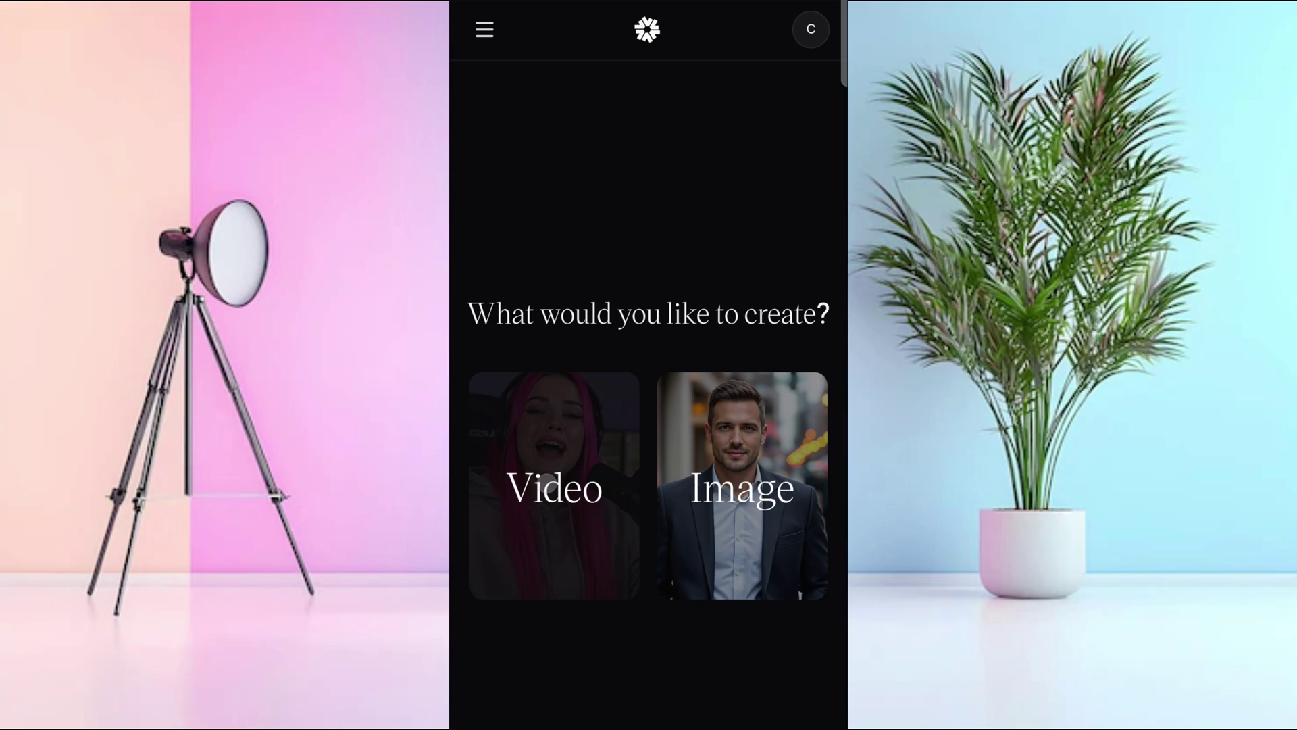
Start a Hedra video with the bearded baby podcast photo as the character.
click(737, 499)
click(686, 417)
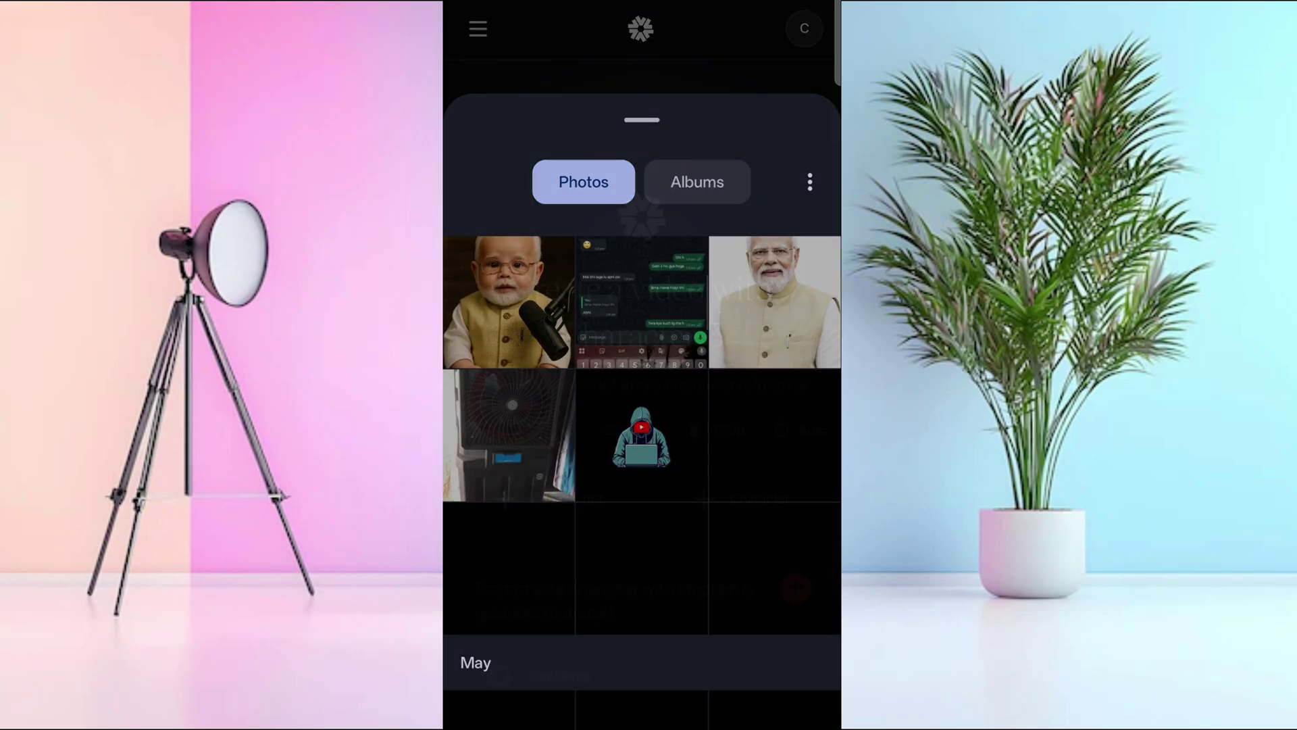
click(507, 299)
Upload the podcast audio file from the phone as the video's audio script.
click(547, 500)
click(521, 416)
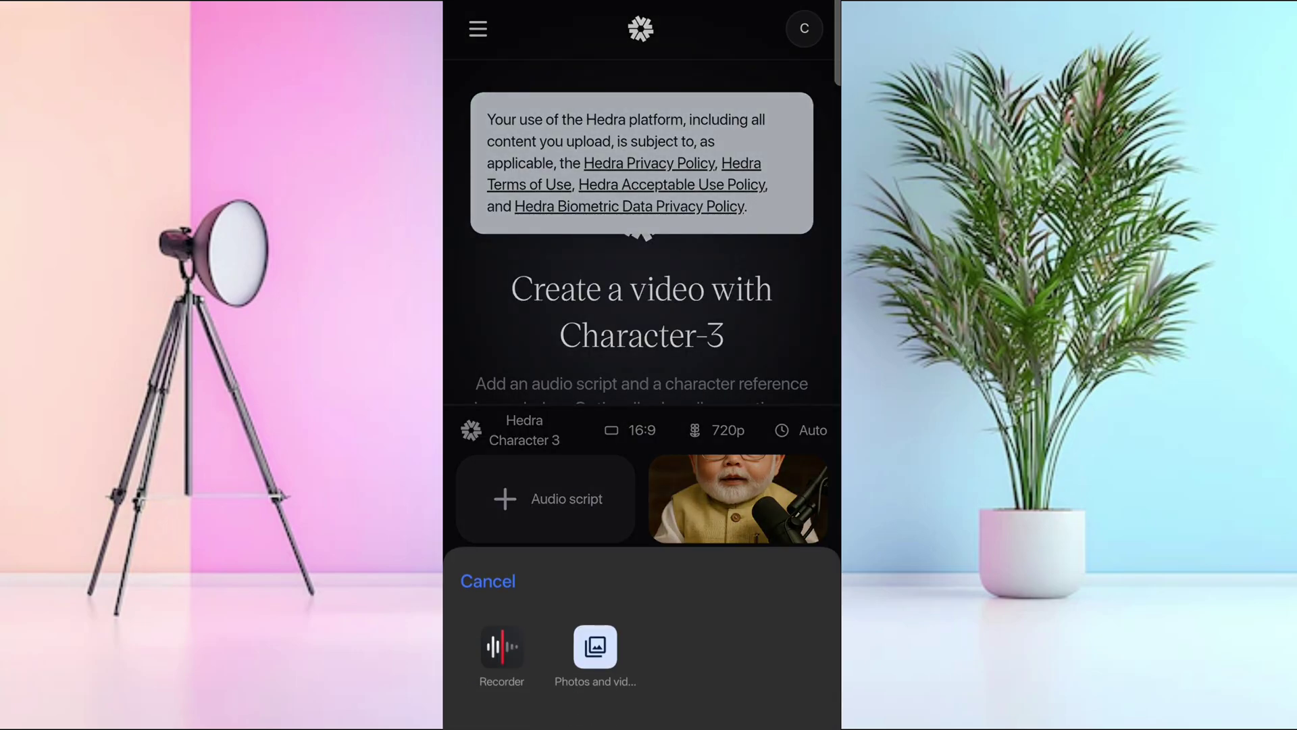
click(594, 643)
scroll(709, 243, down, 5)
click(628, 477)
click(767, 670)
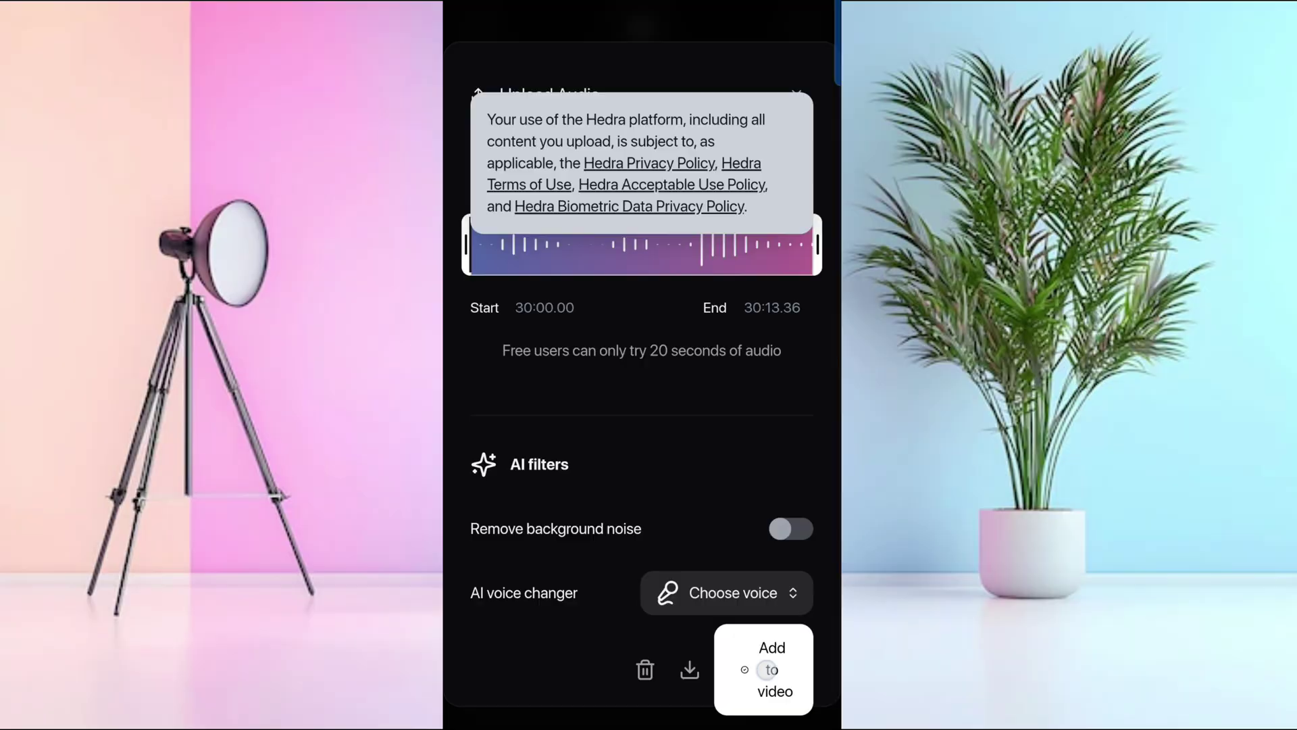
Set the aspect ratio to 9:16 portrait and start generating the video.
click(645, 429)
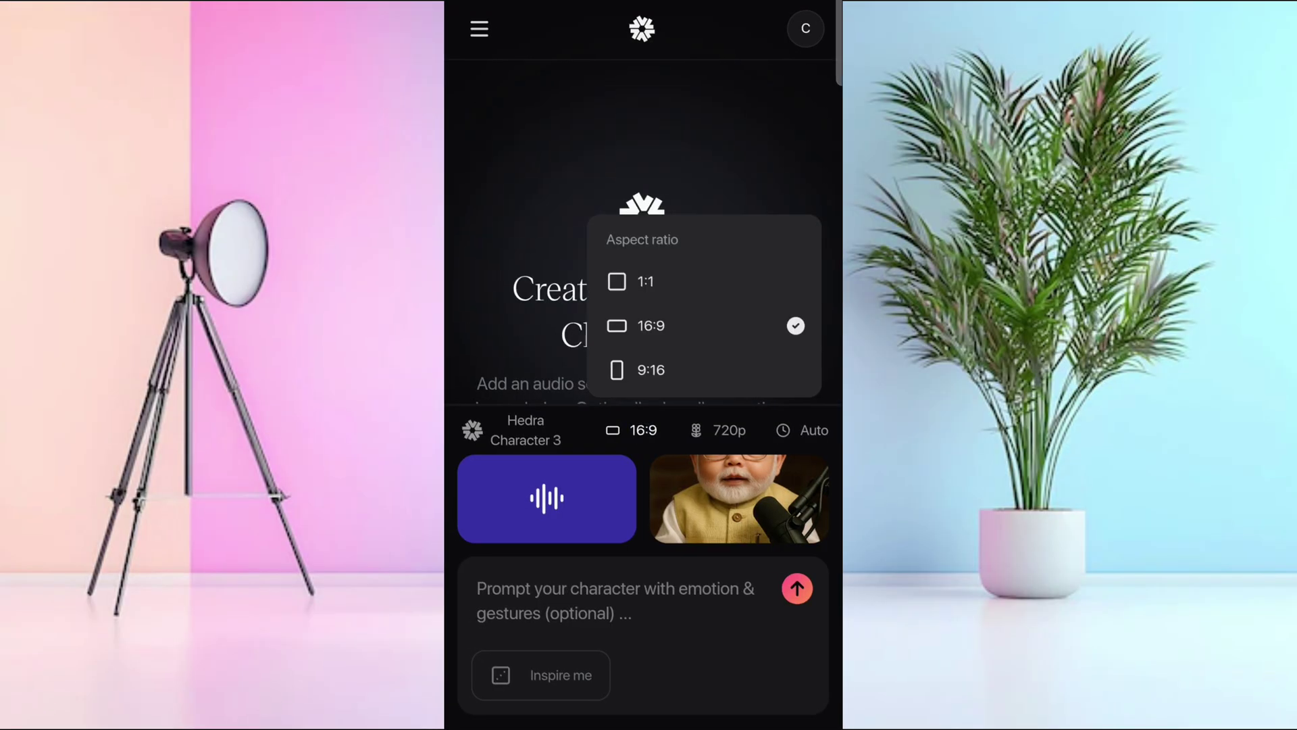
click(706, 373)
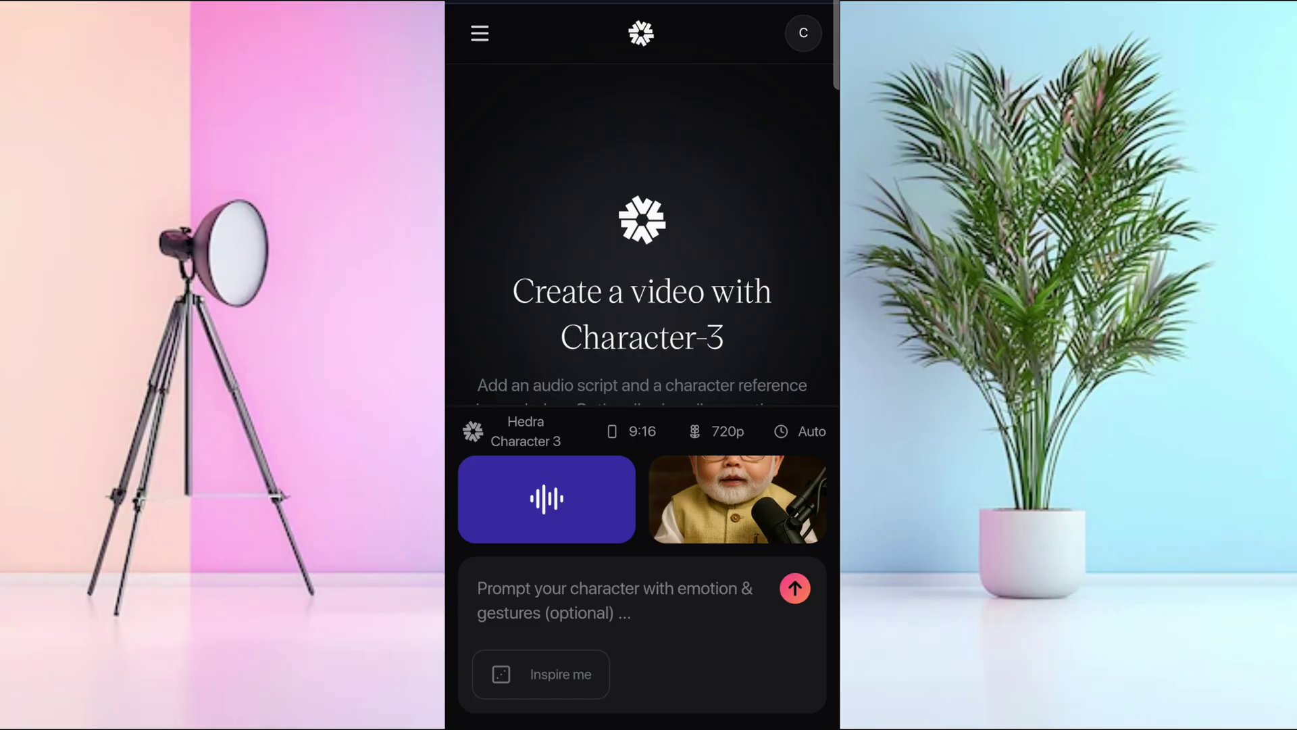
click(796, 588)
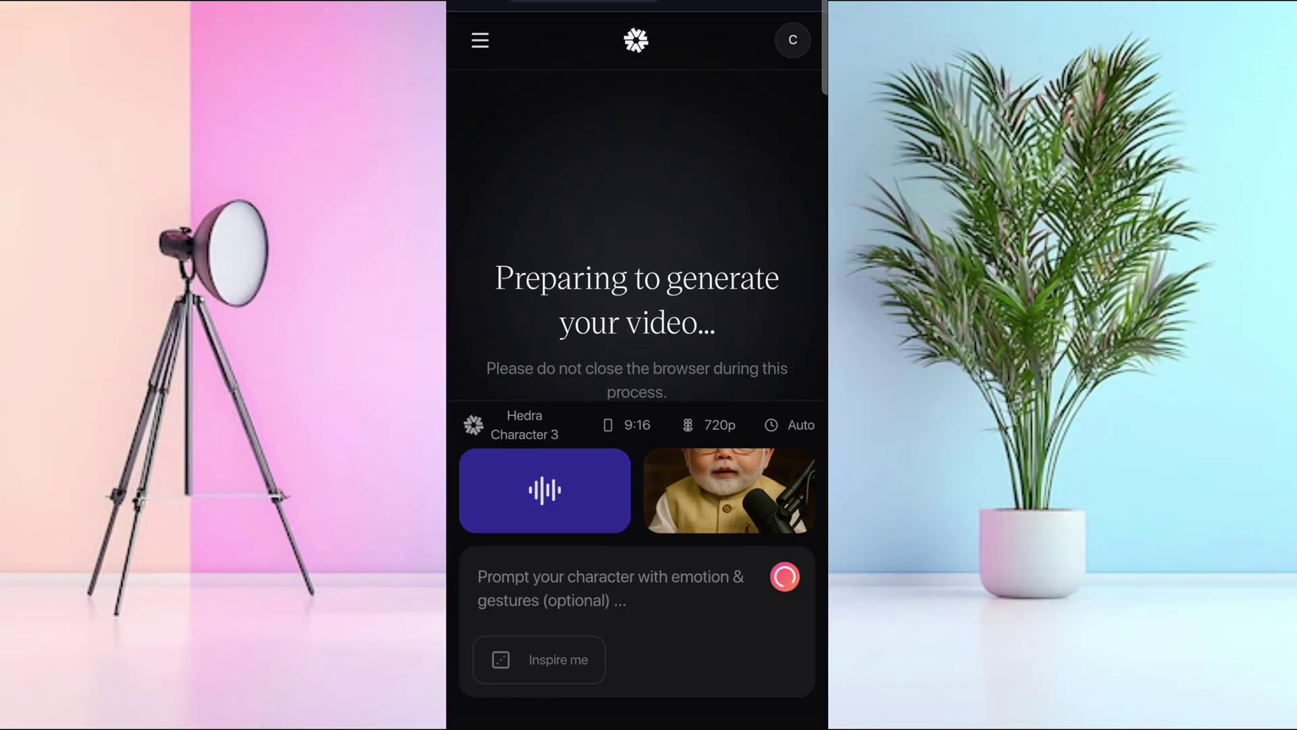
scroll(758, 232, down, 1)
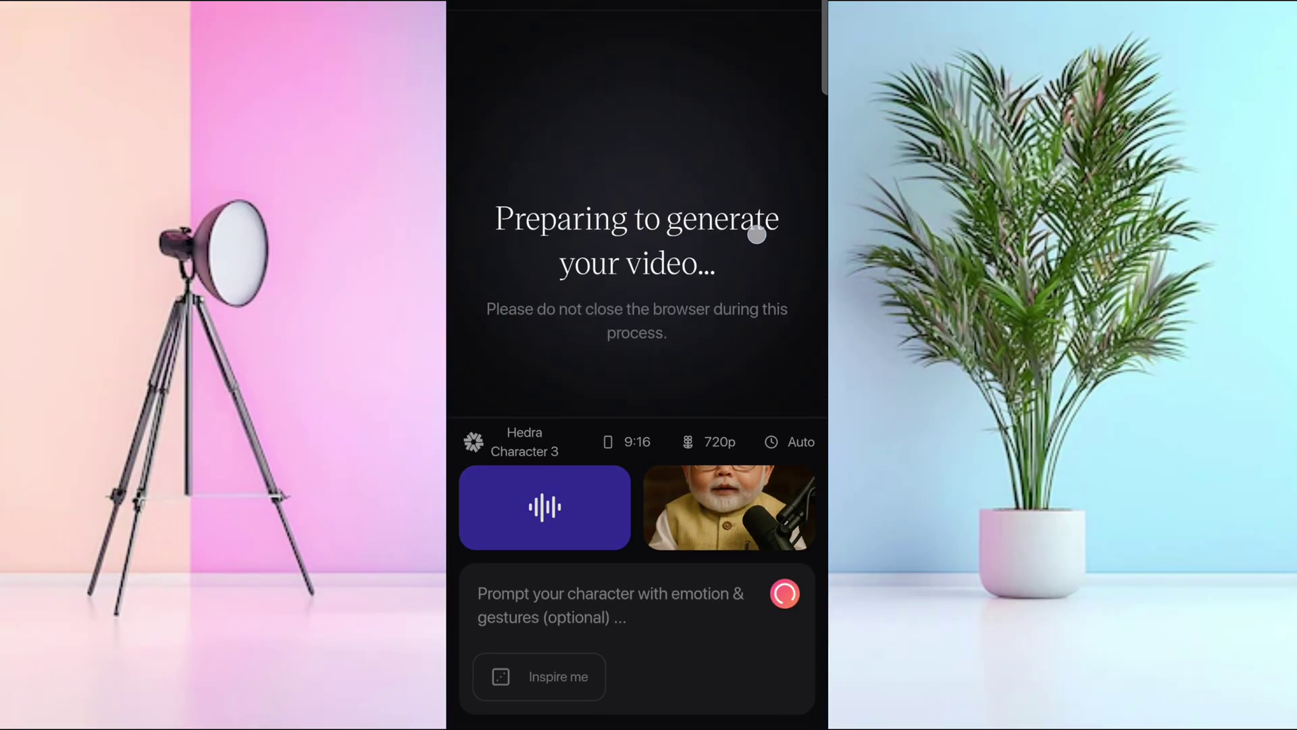
scroll(759, 272, down, 2)
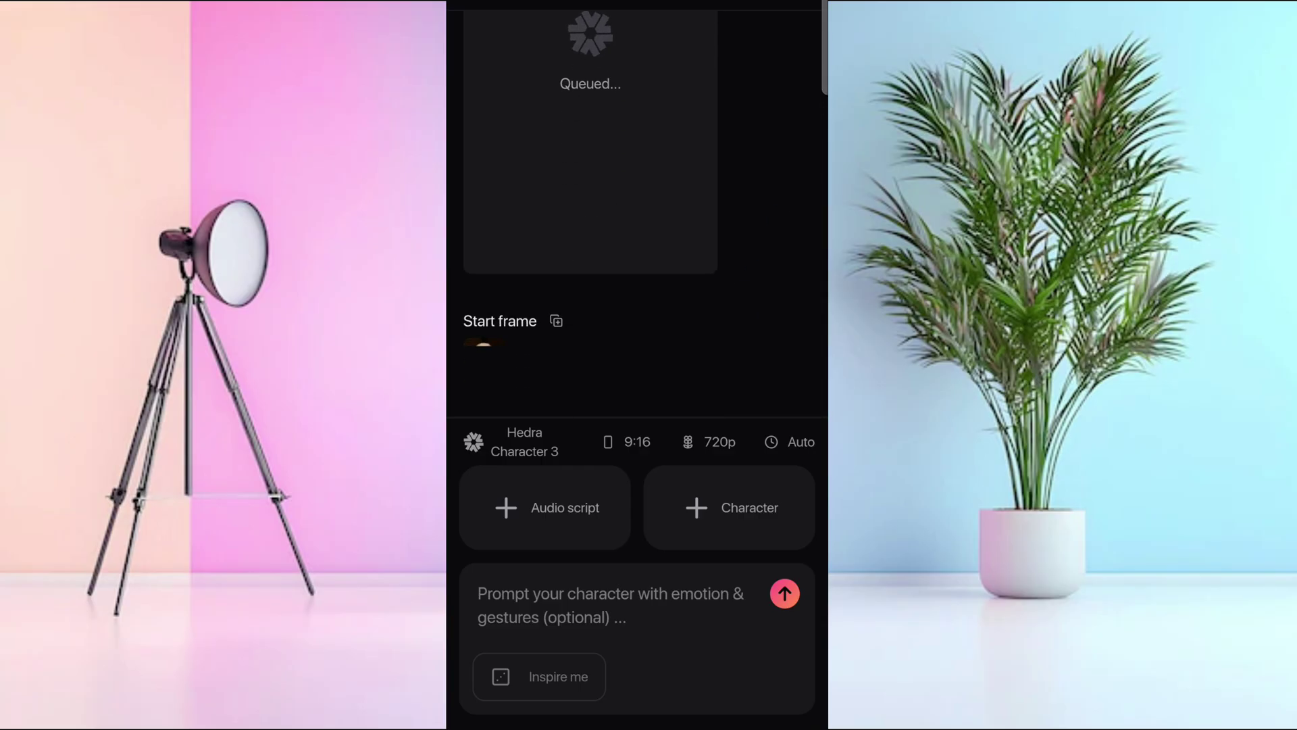
scroll(732, 322, up, 2)
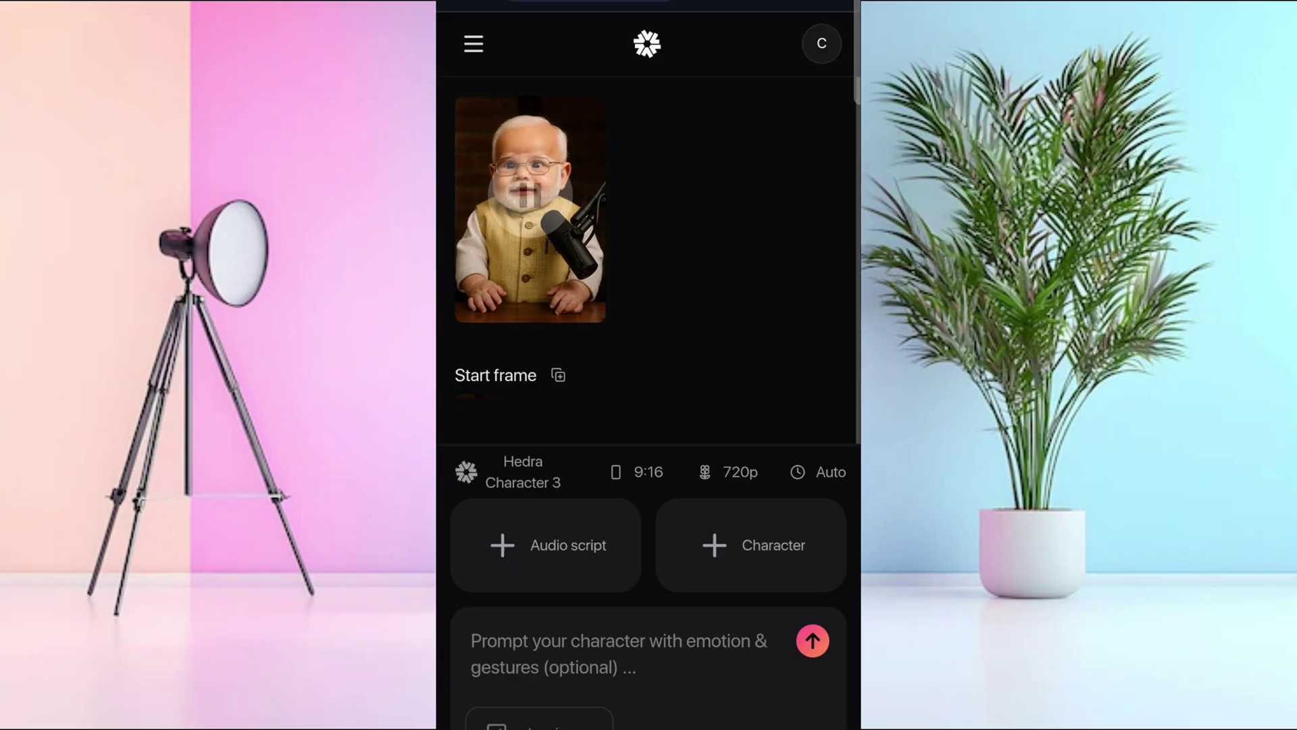
Play the finished talking-baby video and download it from its options menu.
click(530, 210)
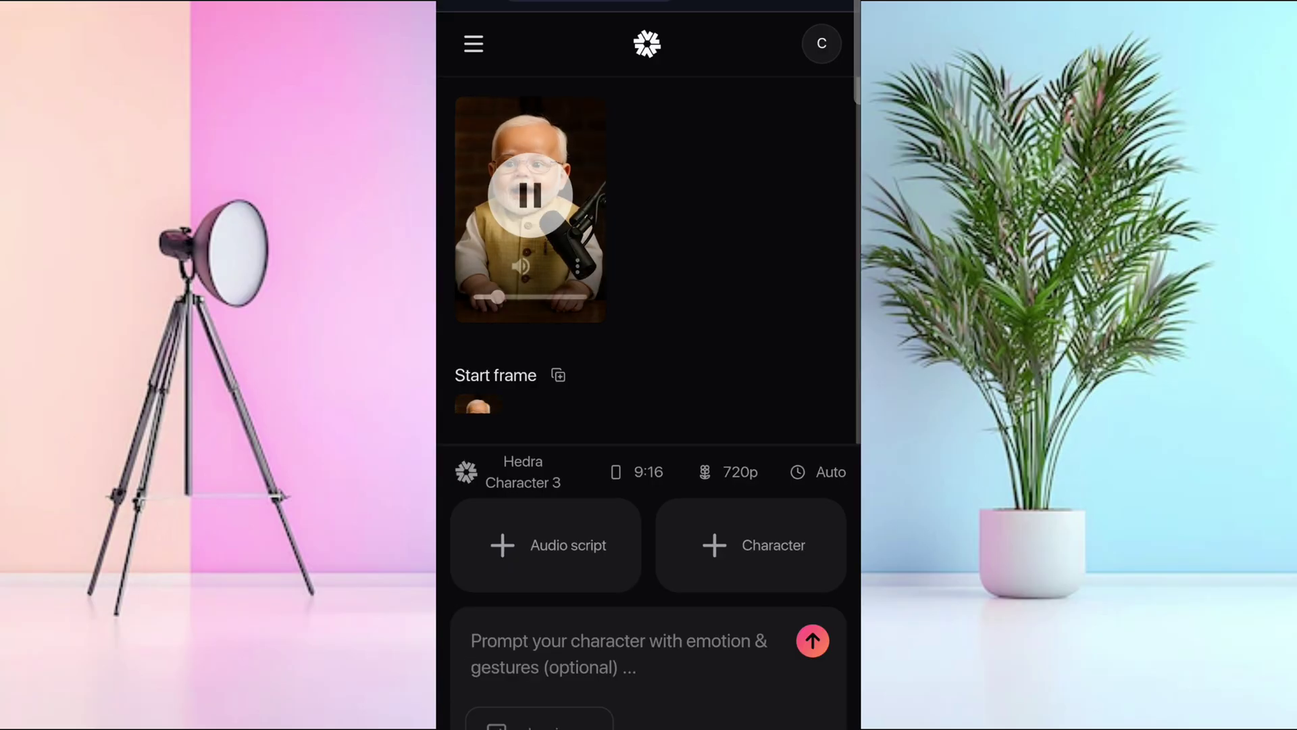
click(587, 304)
click(471, 154)
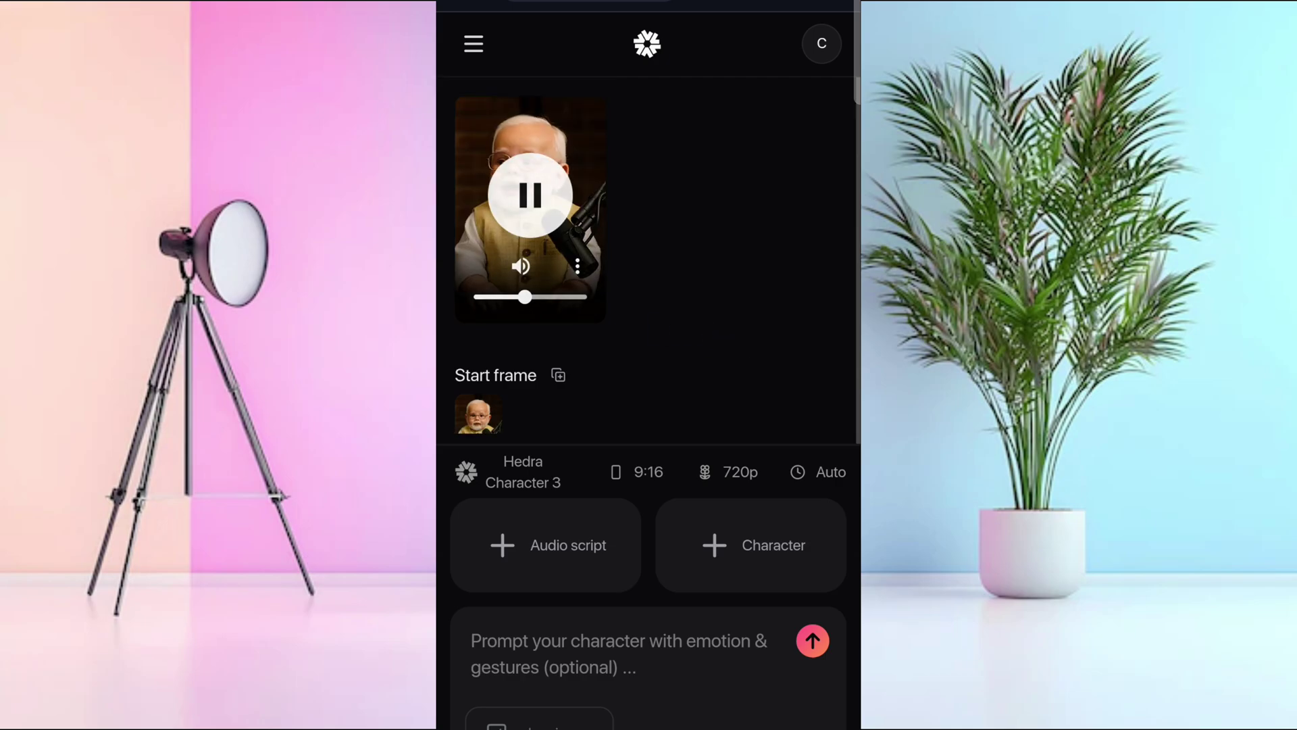